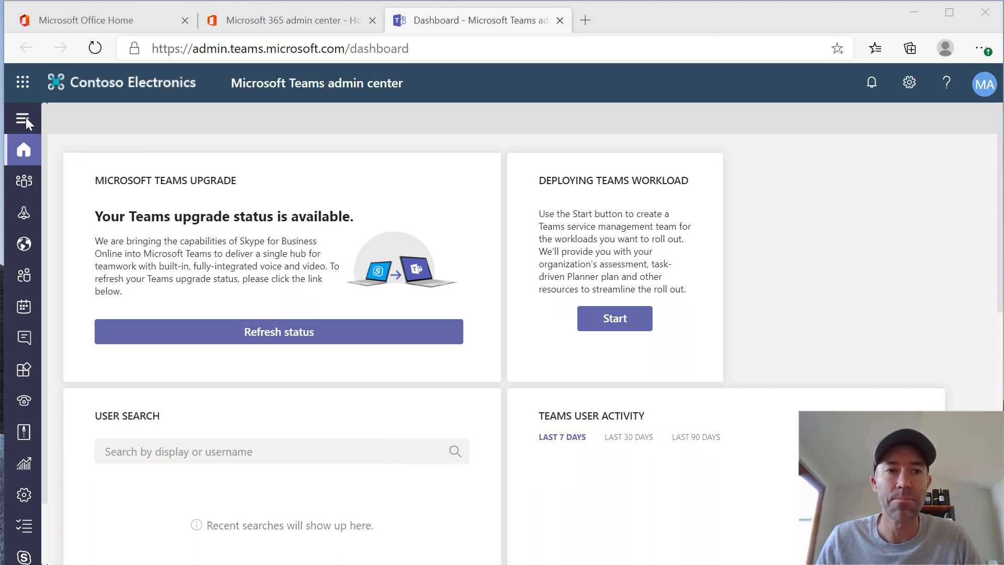
Expand the navigation and open the app setup policies for Teams apps.
left_click(25, 120)
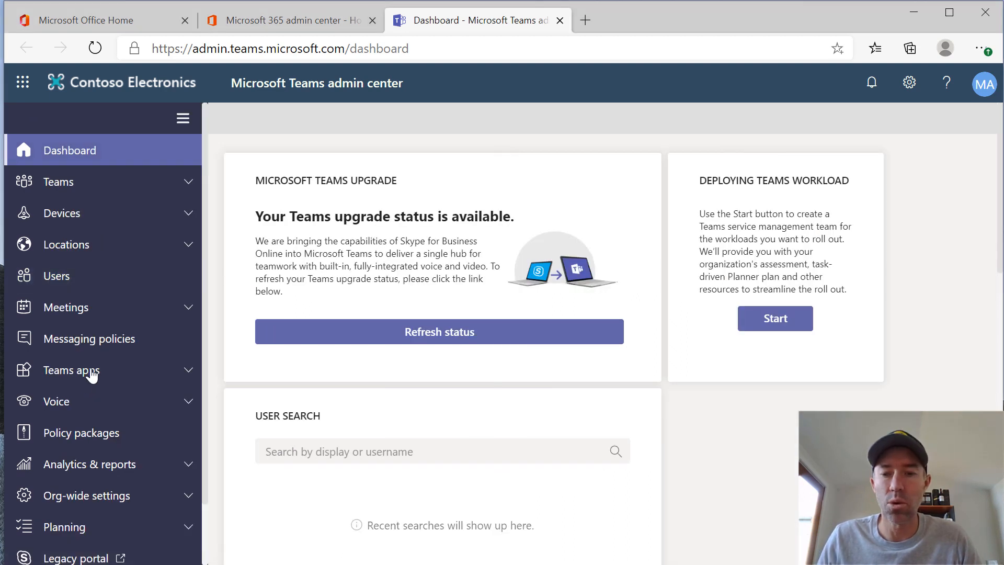
left_click(188, 375)
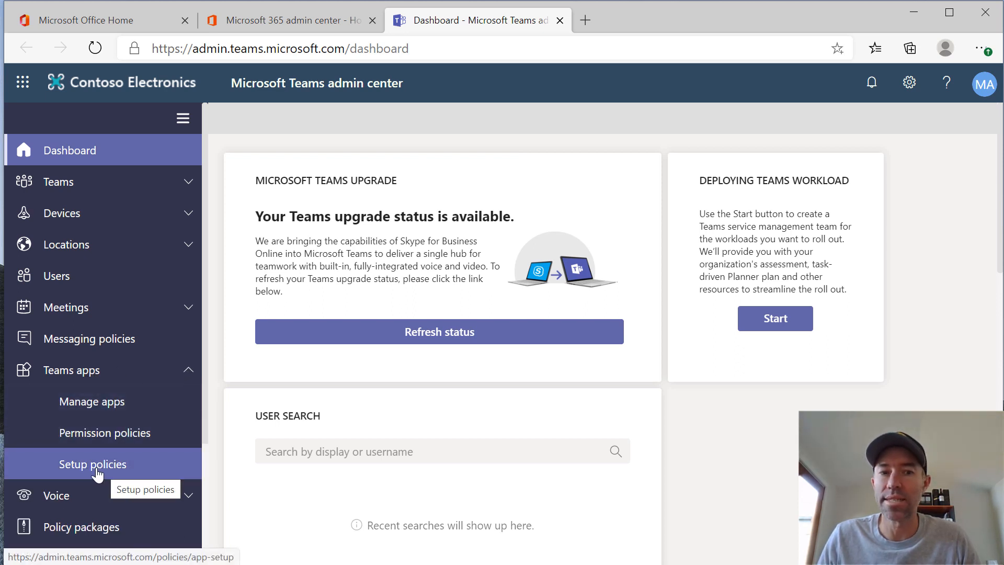
left_click(93, 473)
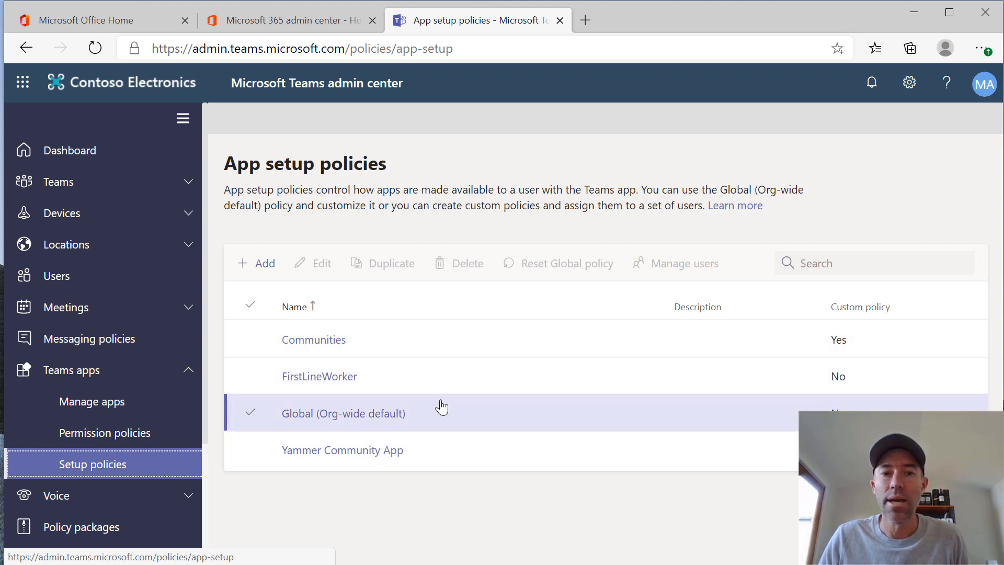
Start a new app setup policy and name it "Yammer Communities Policy".
left_click(260, 264)
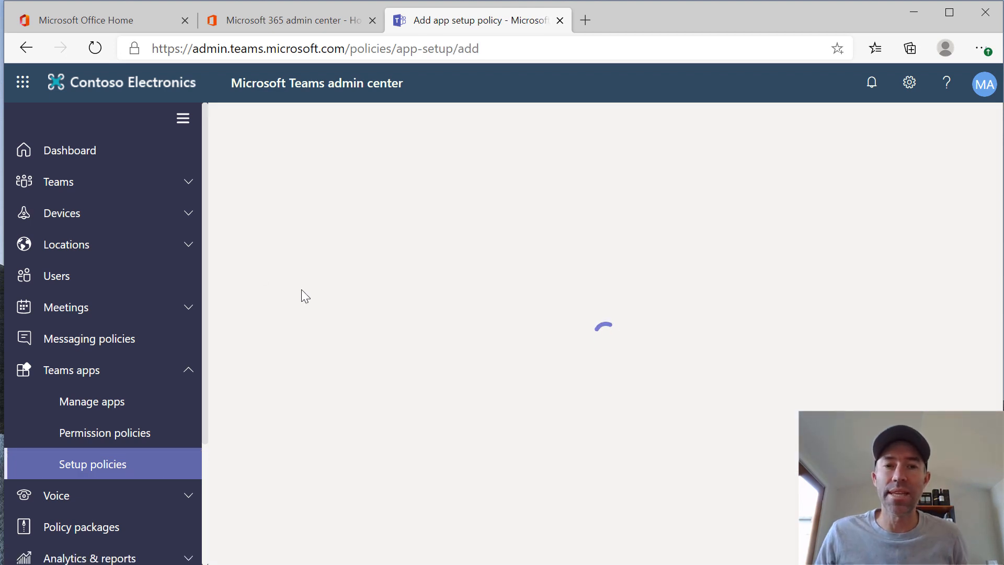
type("Y")
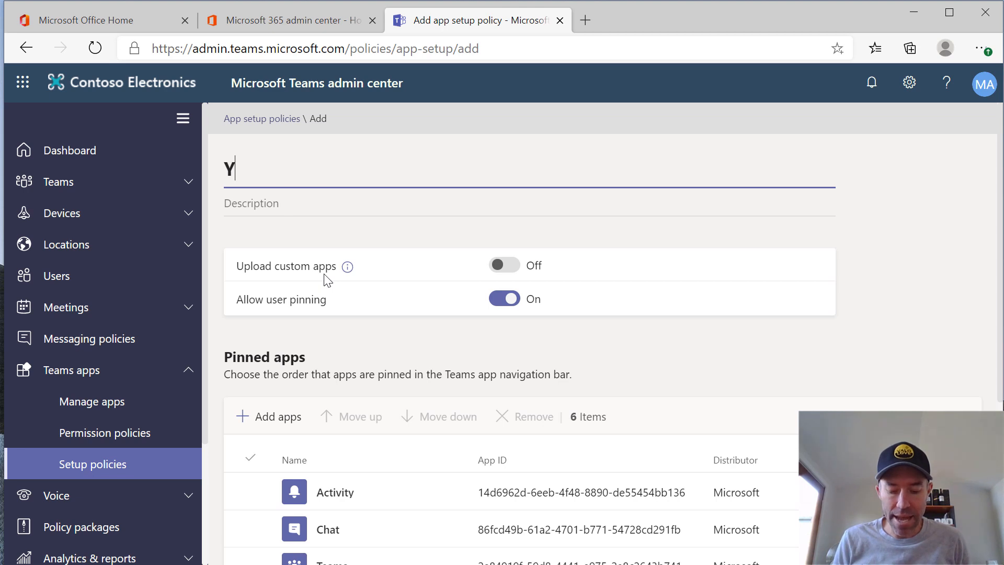
type("ammer Co")
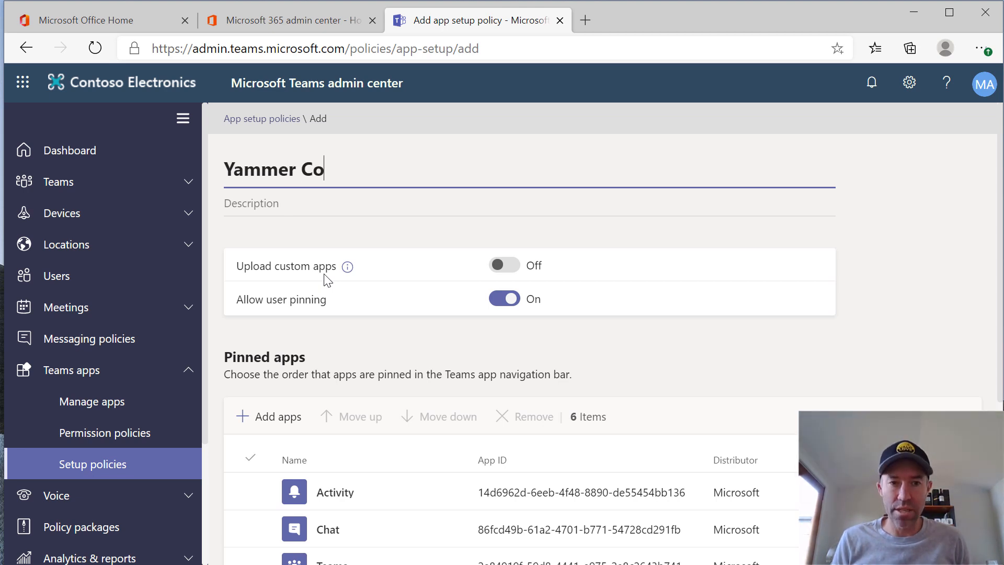
type("mmunitie")
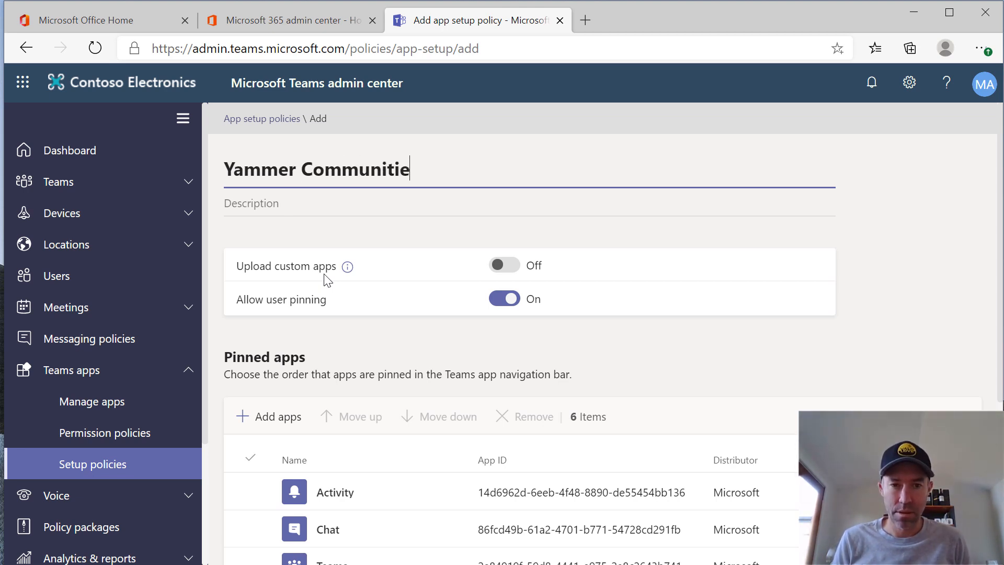
type("s Poli")
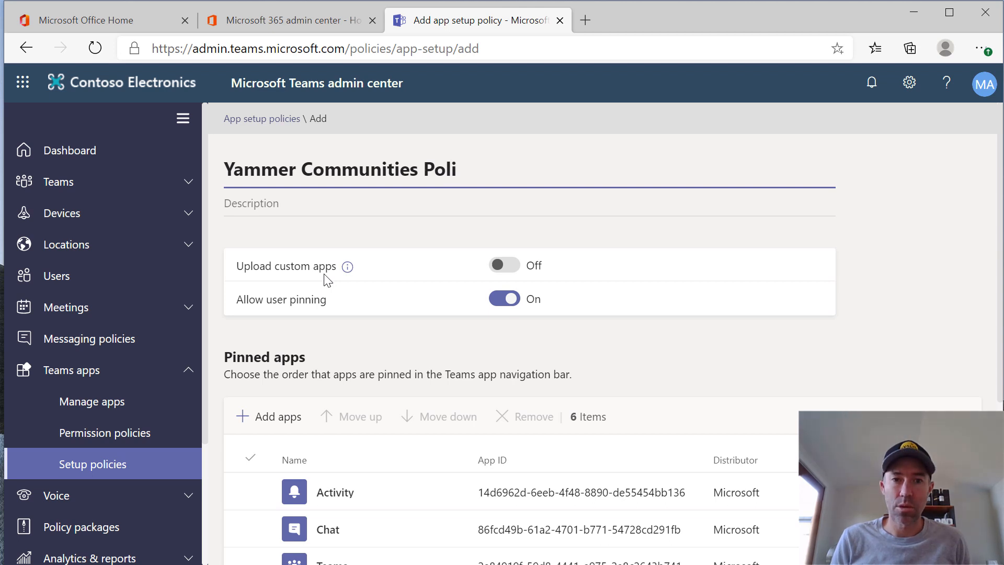
type("cy")
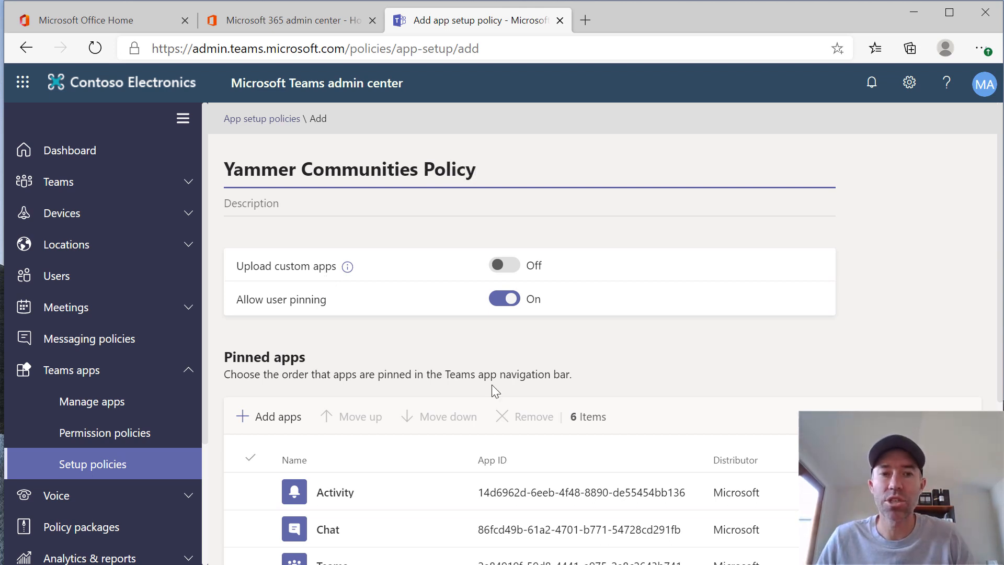
Remove the Calling app from the new policy's pinned apps.
scroll(492, 390, "down", 1)
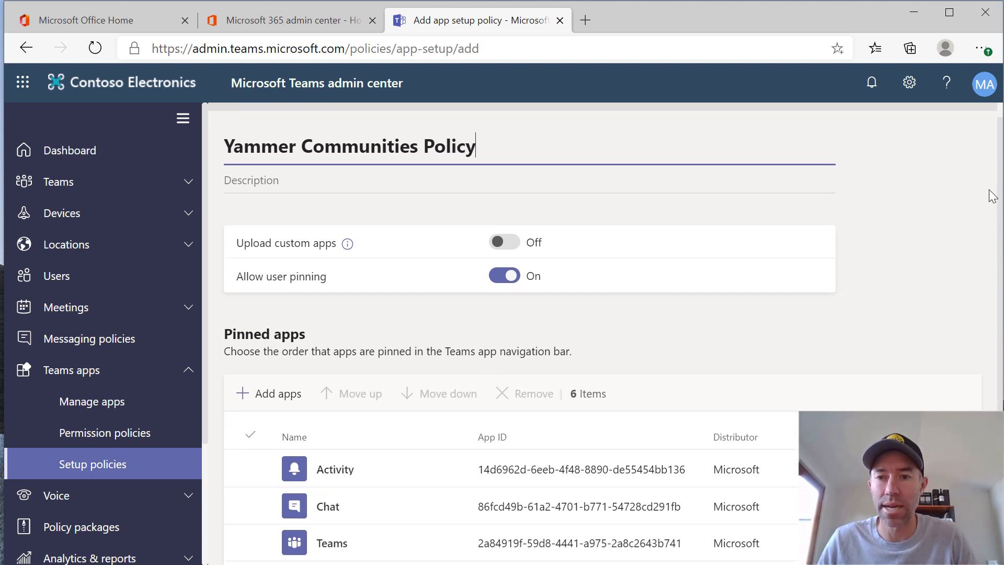
scroll(884, 269, "down", 3)
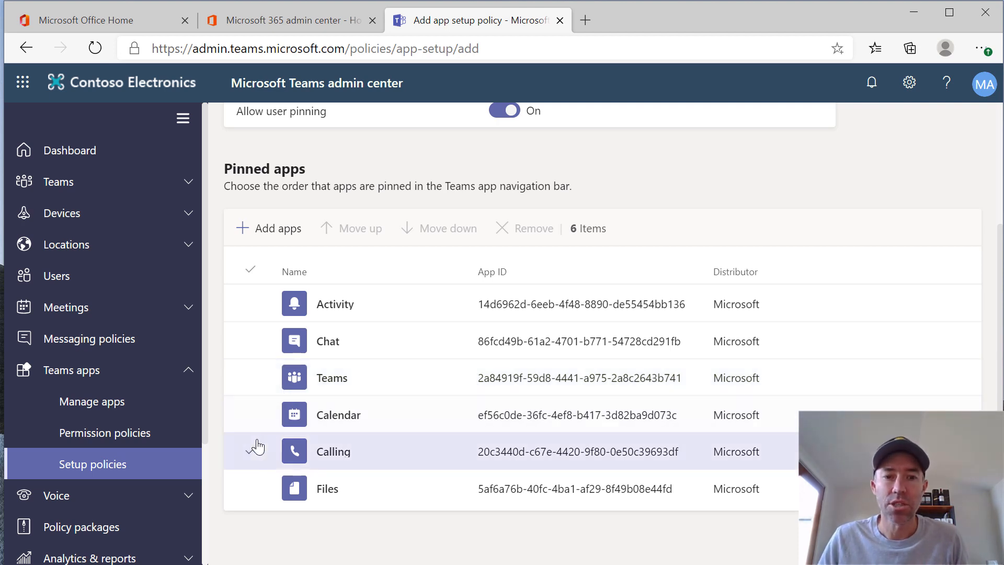
left_click(249, 453)
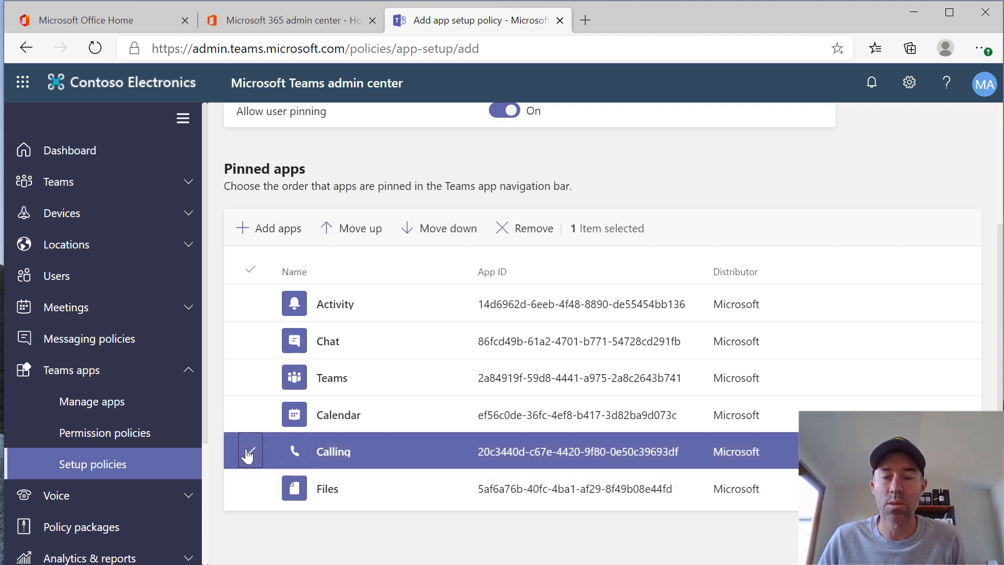
left_click(524, 230)
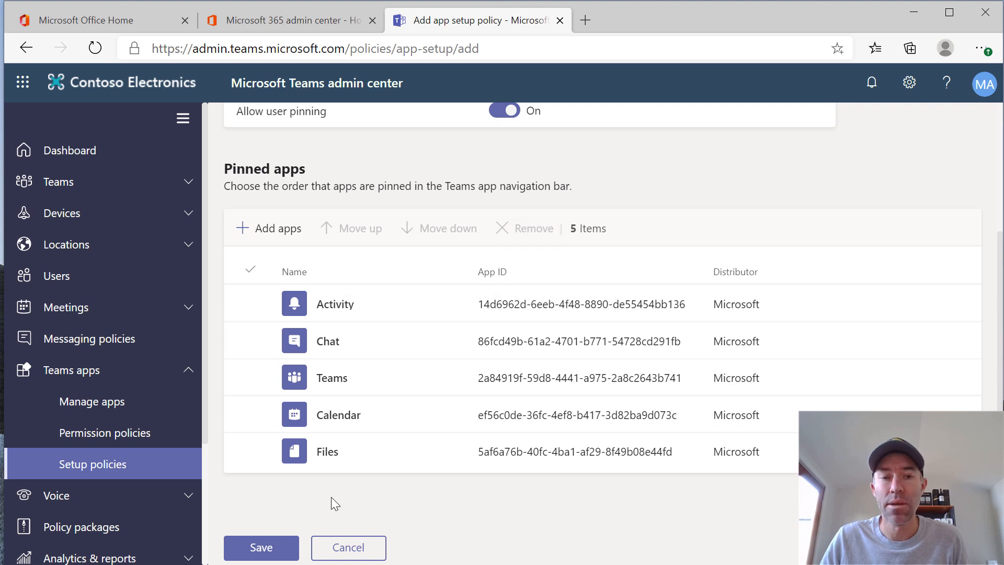
Search for "commun" and add Microsoft's Communities app to the policy's pinned apps.
left_click(273, 229)
type("commun")
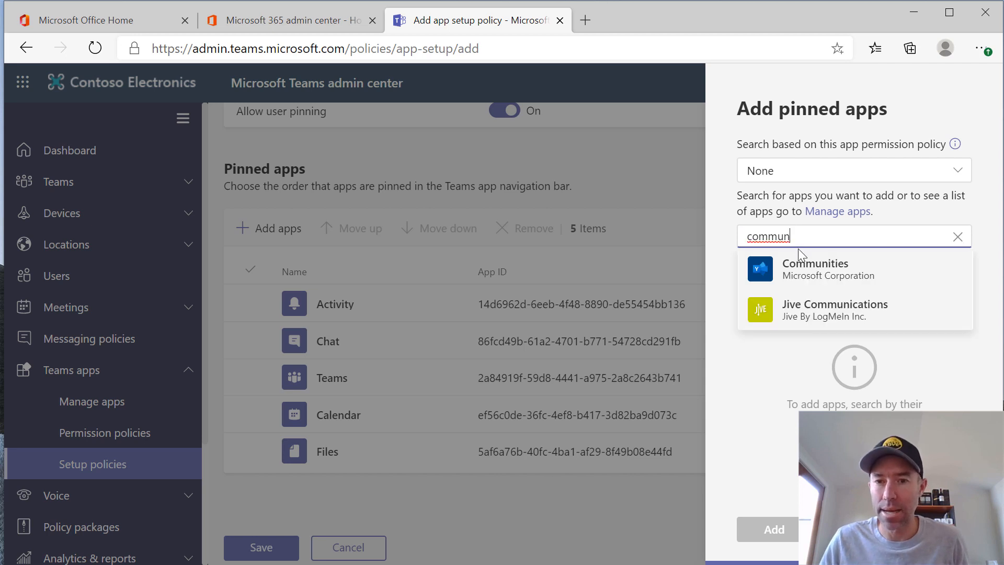
left_click(936, 269)
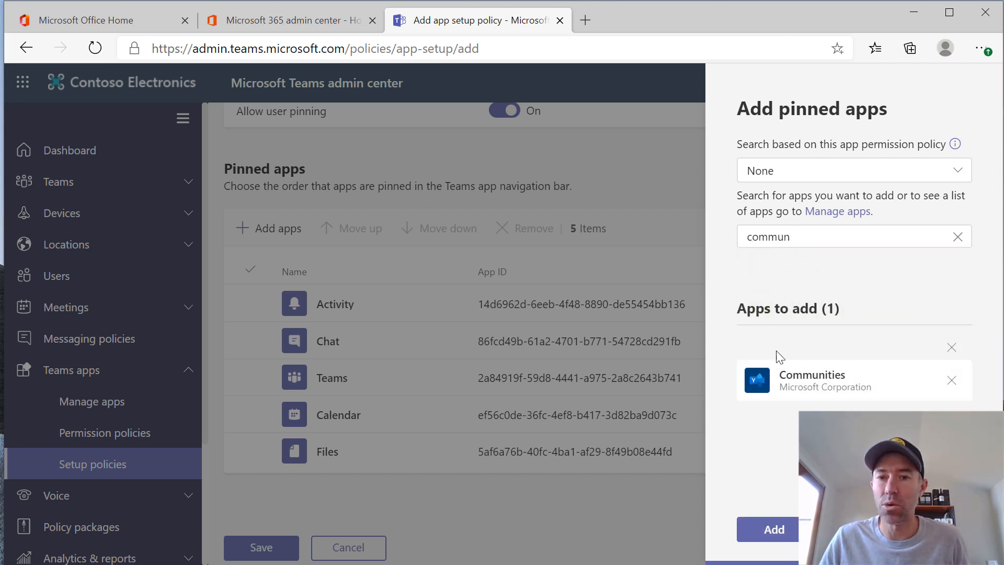
left_click(783, 535)
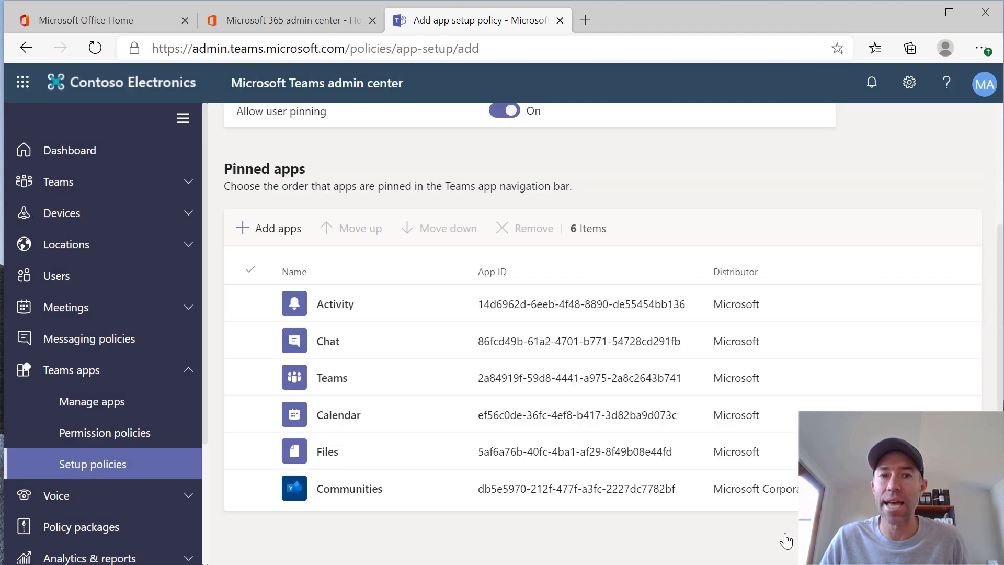
Move the Communities app to first place in the pinned apps, above Activity, and save the policy.
left_click(250, 488)
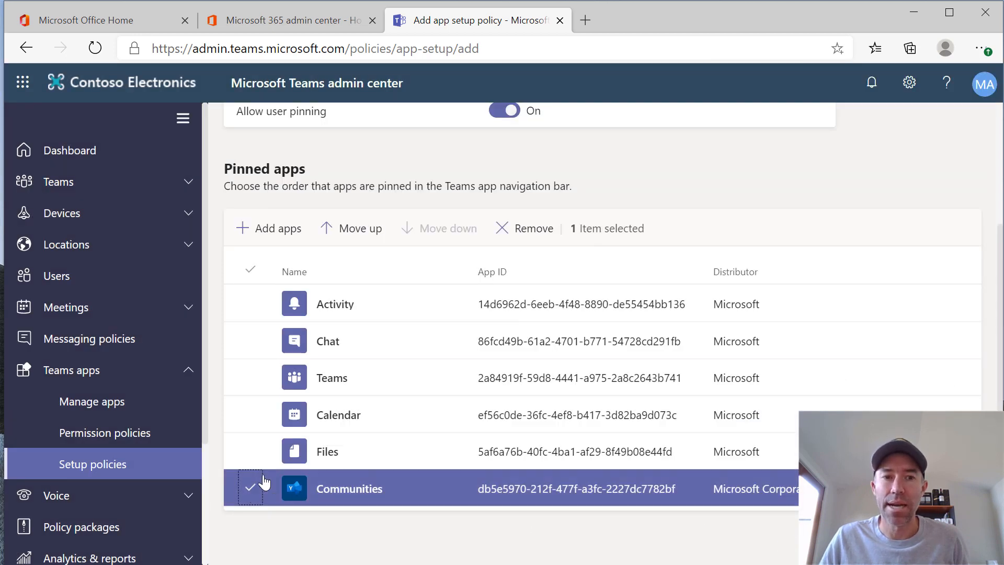
left_click(349, 233)
left_click(349, 233)
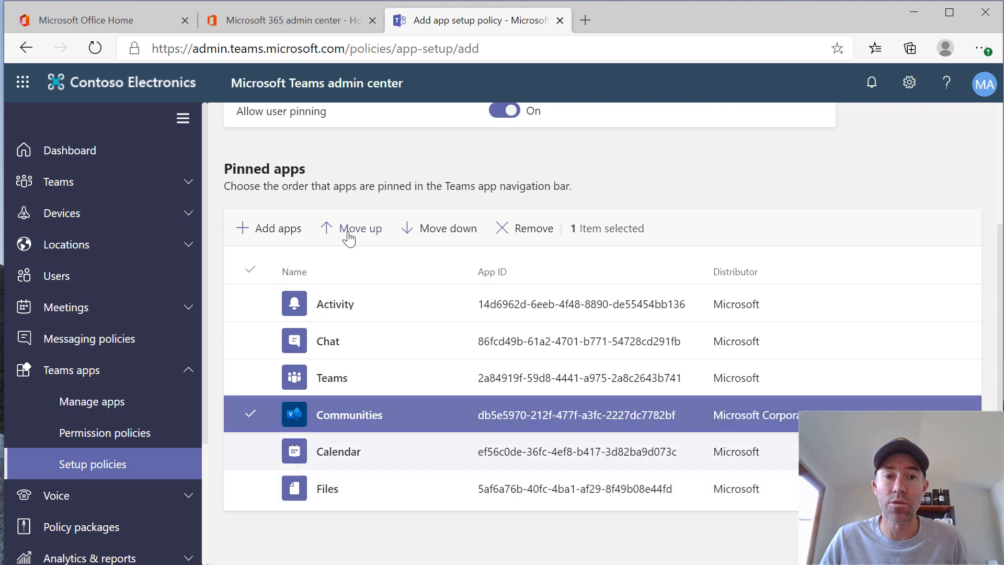
left_click(349, 232)
left_click(349, 233)
left_click(349, 232)
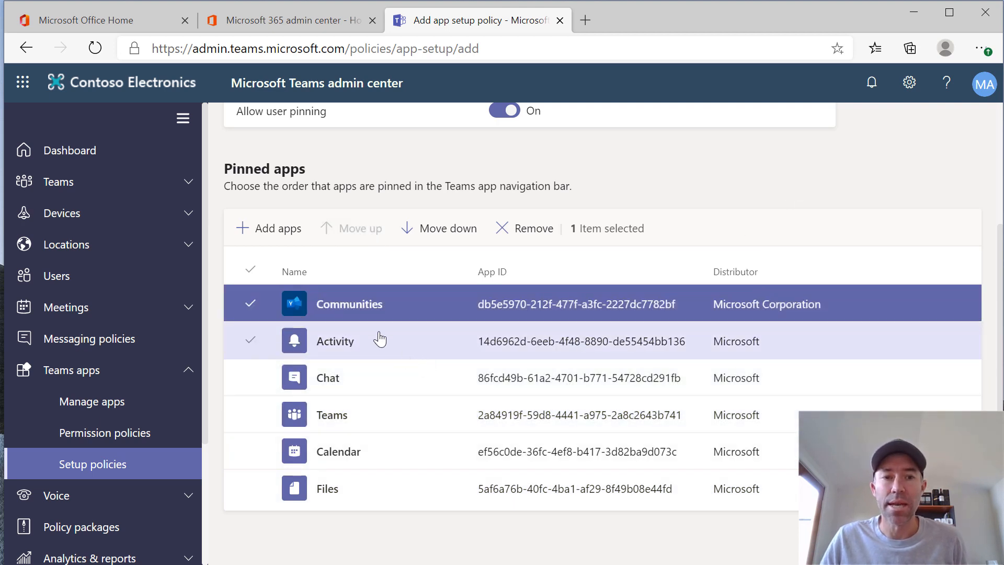
scroll(381, 314, "down", 1)
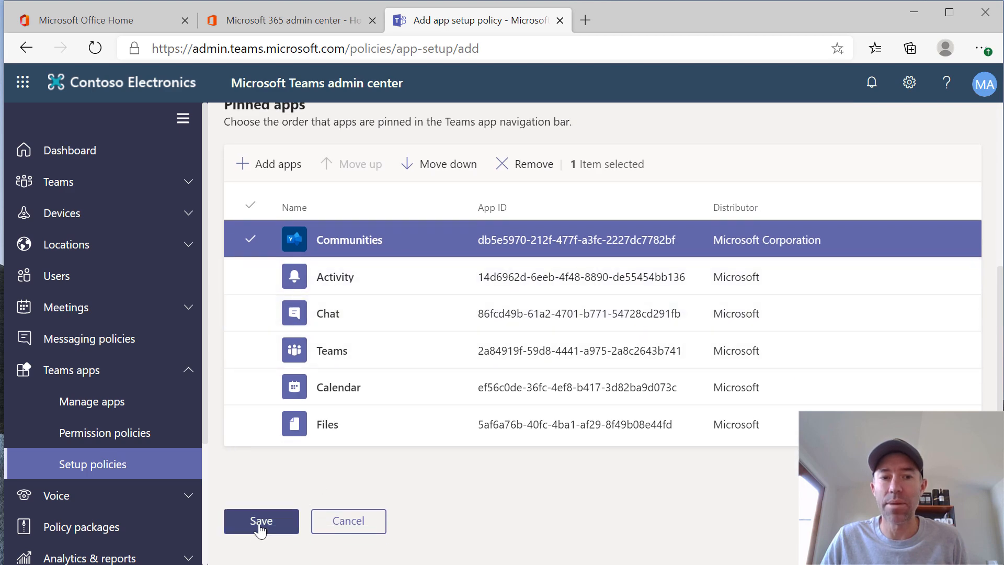
left_click(259, 525)
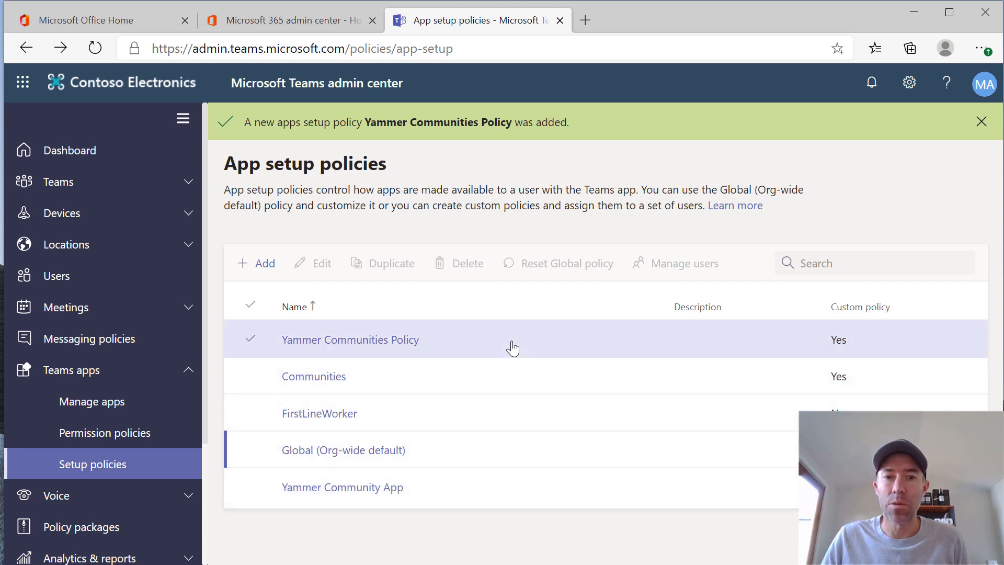
Assign Yammer Communities Policy to a user found by first name and apply the assignment.
left_click(250, 339)
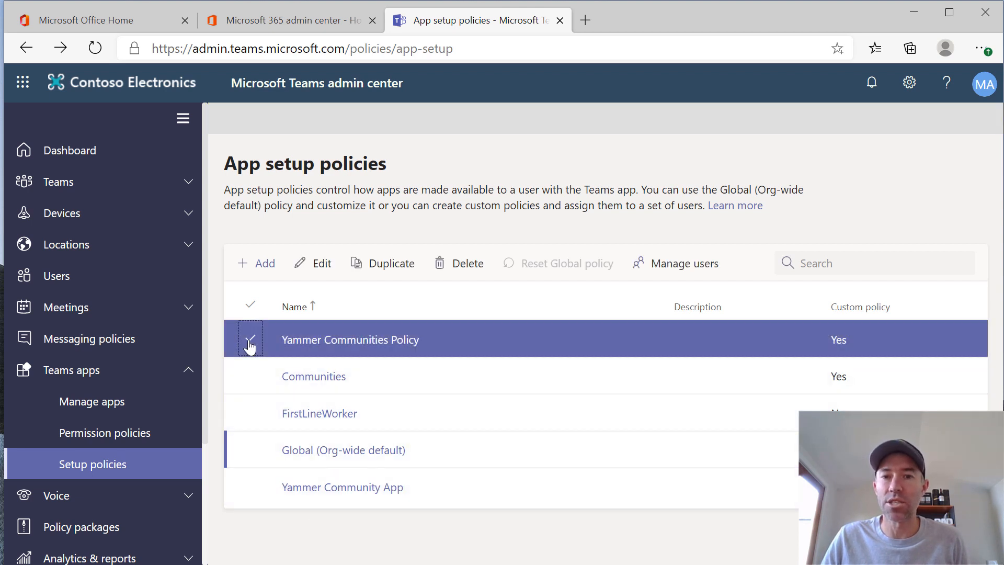
left_click(676, 270)
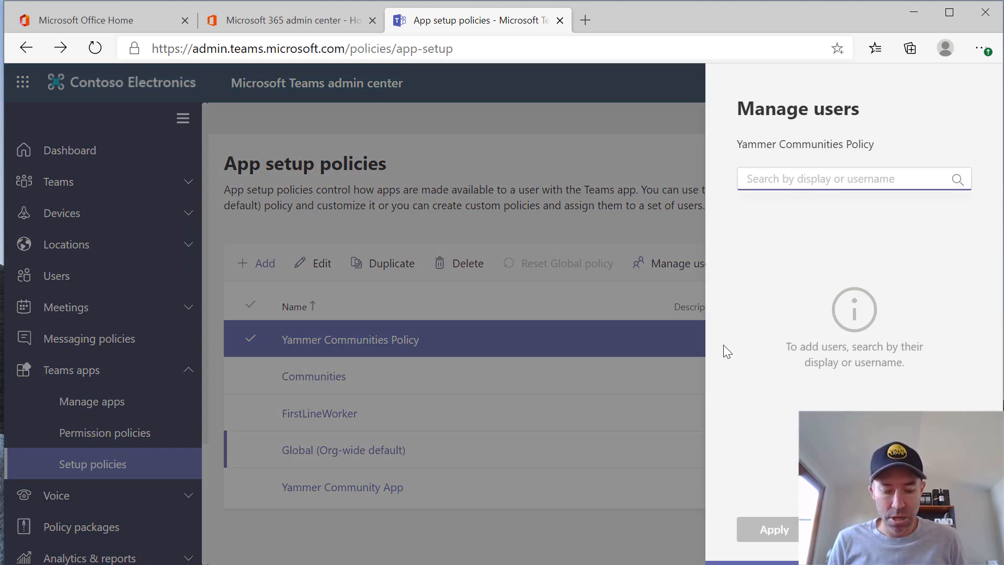
type("alex")
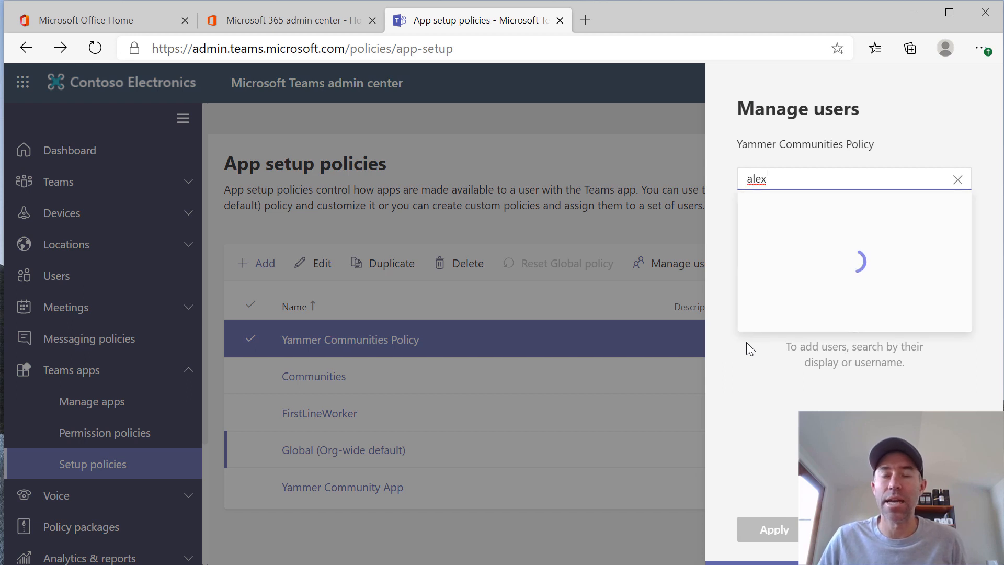
mouse_move(929, 229)
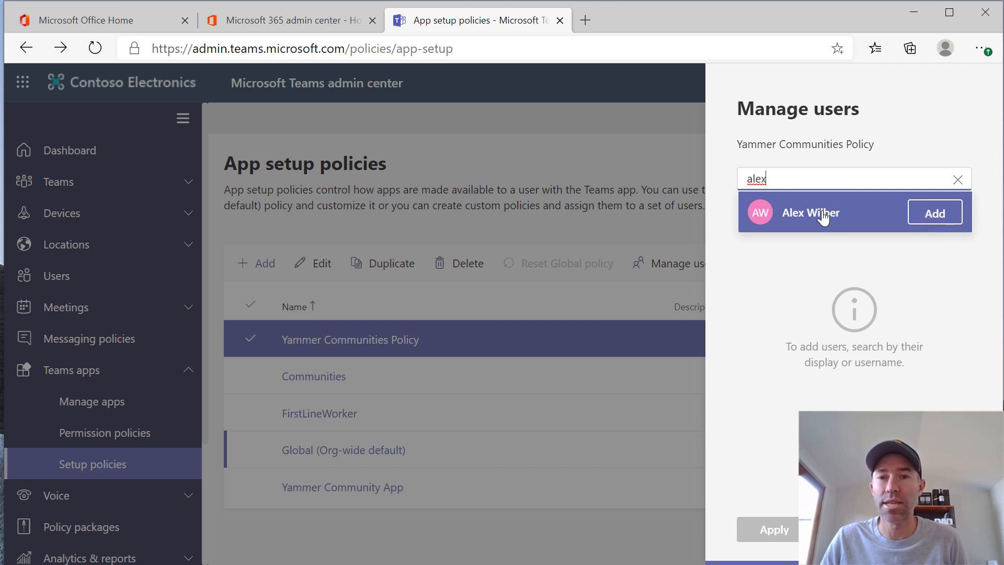
left_click(942, 219)
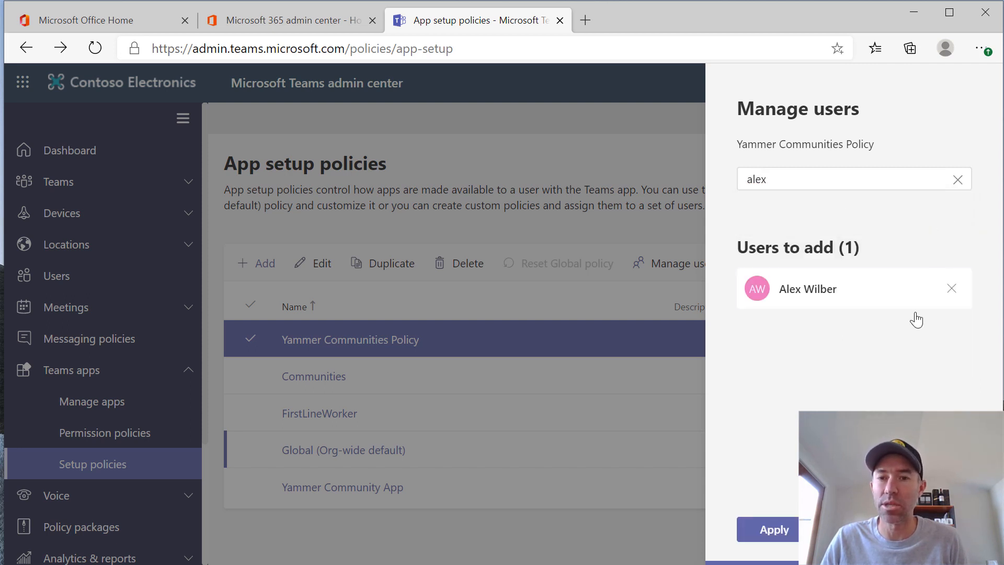
left_click(782, 535)
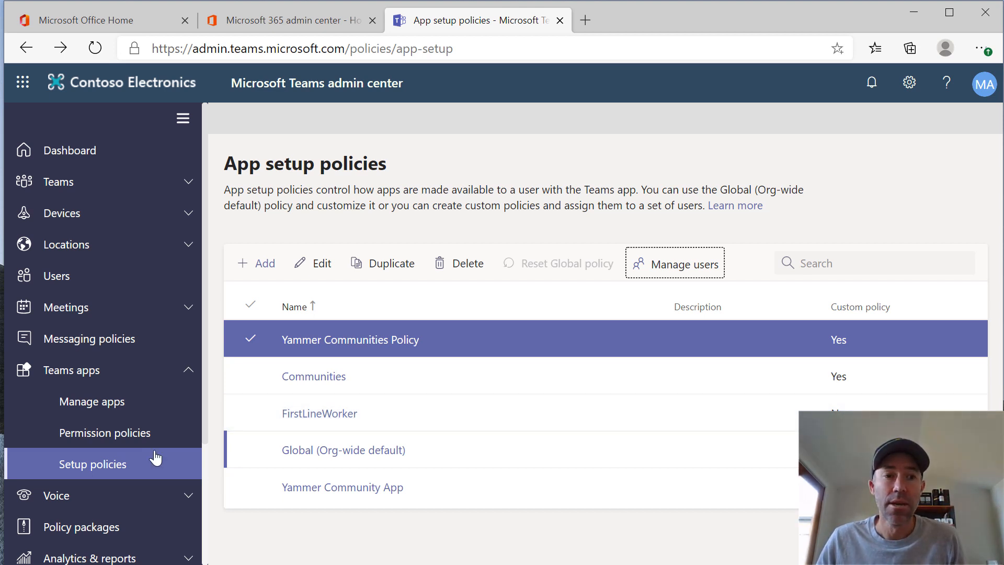
Find another user by first name in the Users list and view the policies assigned to that user.
left_click(74, 283)
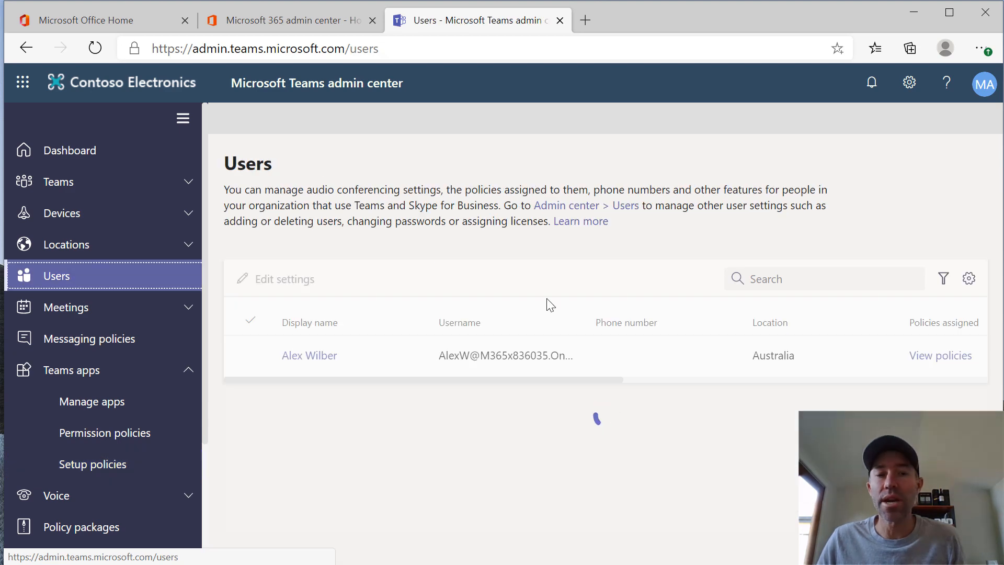
left_click(783, 279)
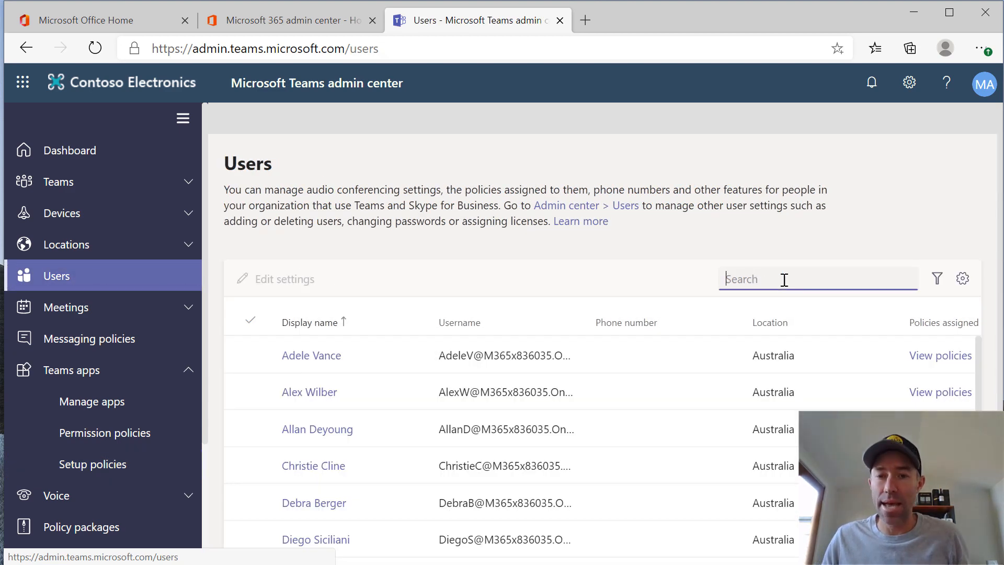
type("nes")
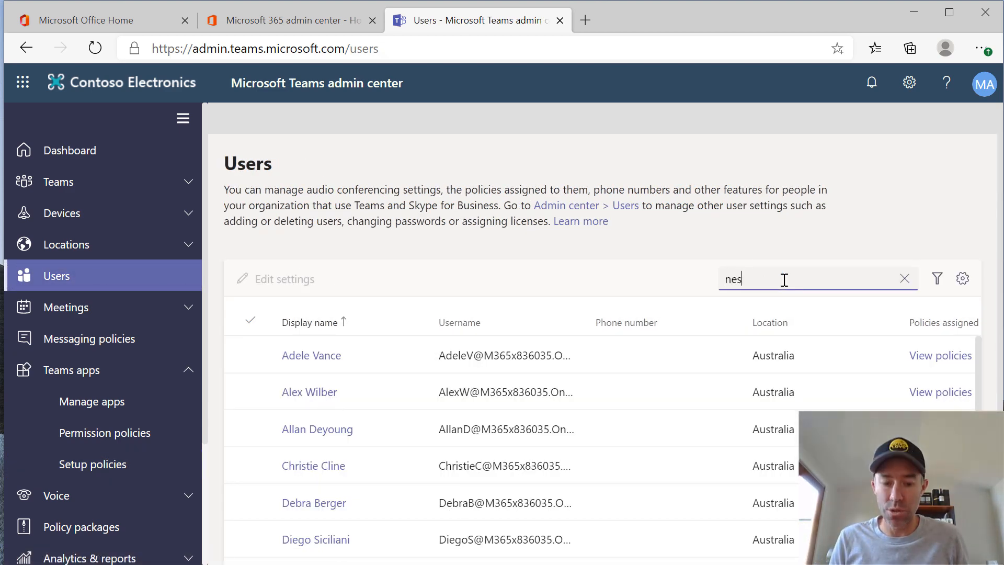
type("or")
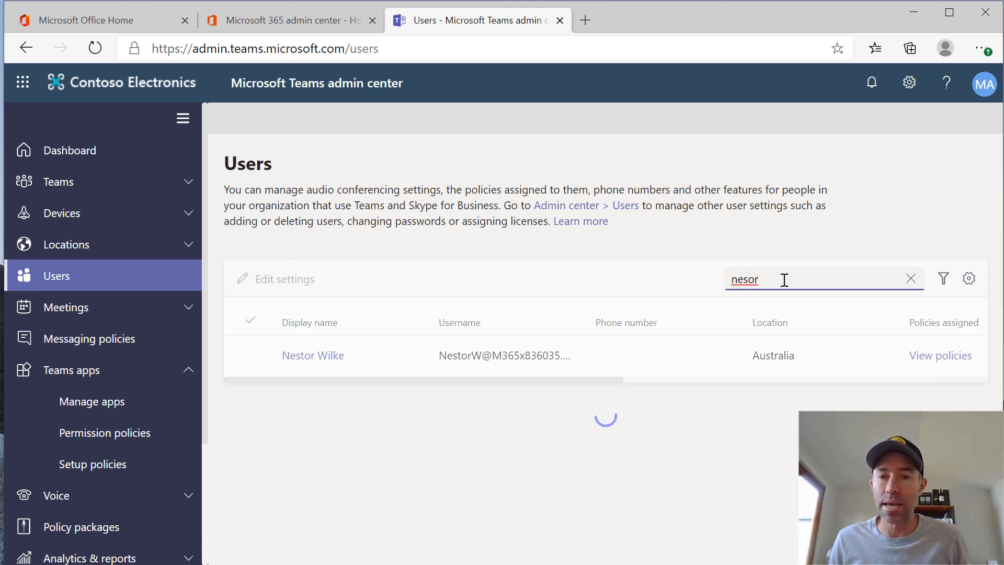
key("BackSpace")
key("BackSpace")
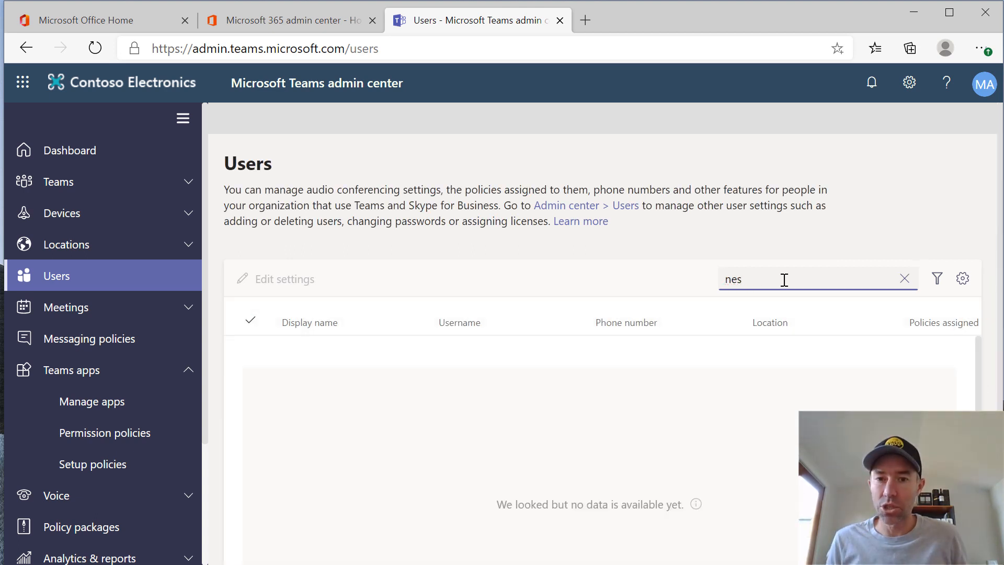
type("tor")
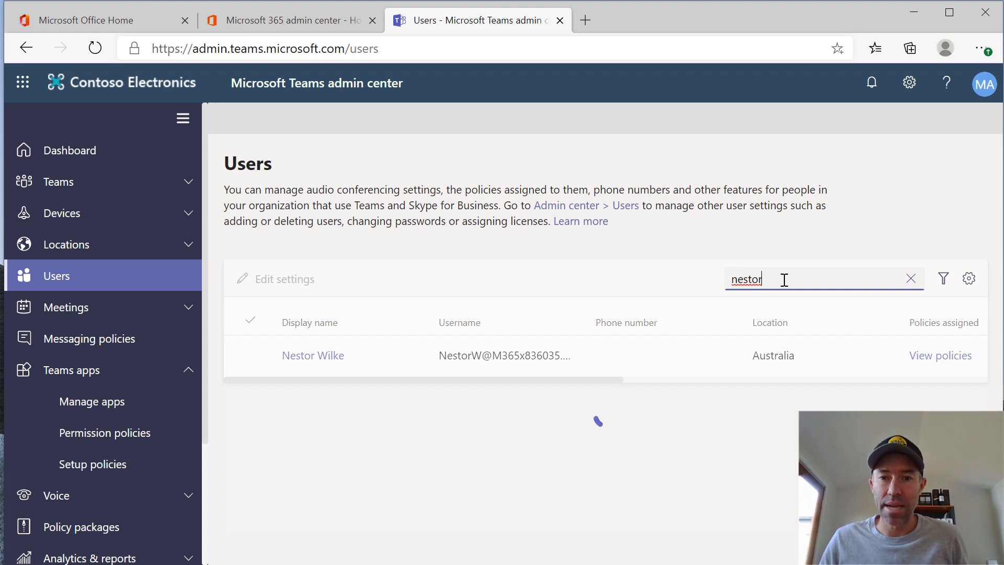
left_click(928, 360)
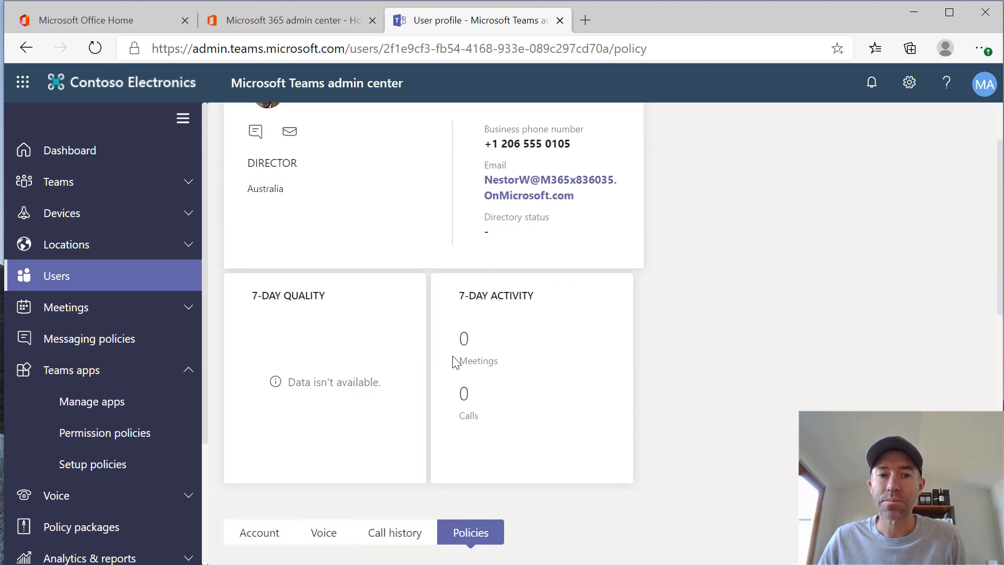
scroll(478, 403, "down", 3)
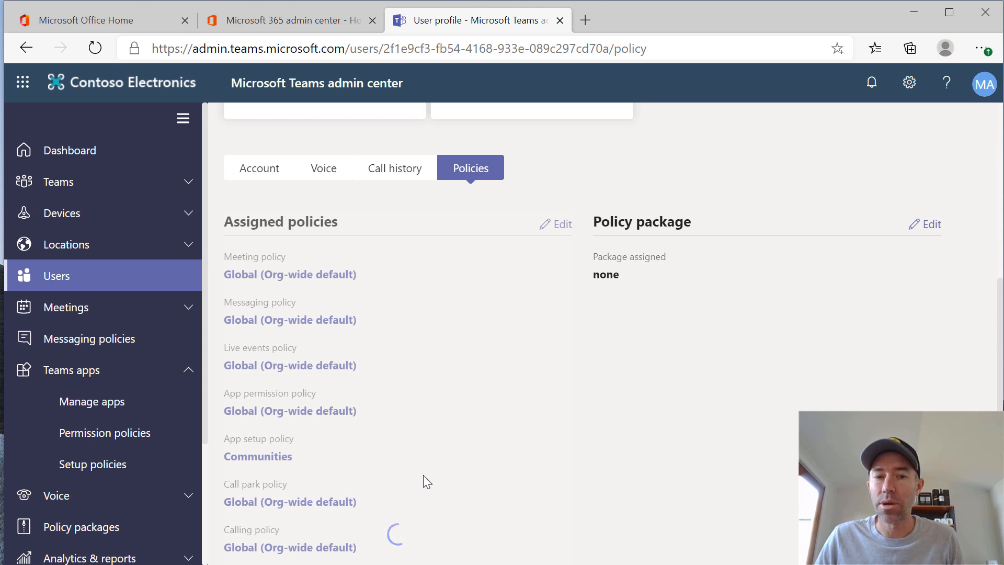
Open the Communities app setup policy assigned to the user and review the order of its pinned apps.
left_click(275, 459)
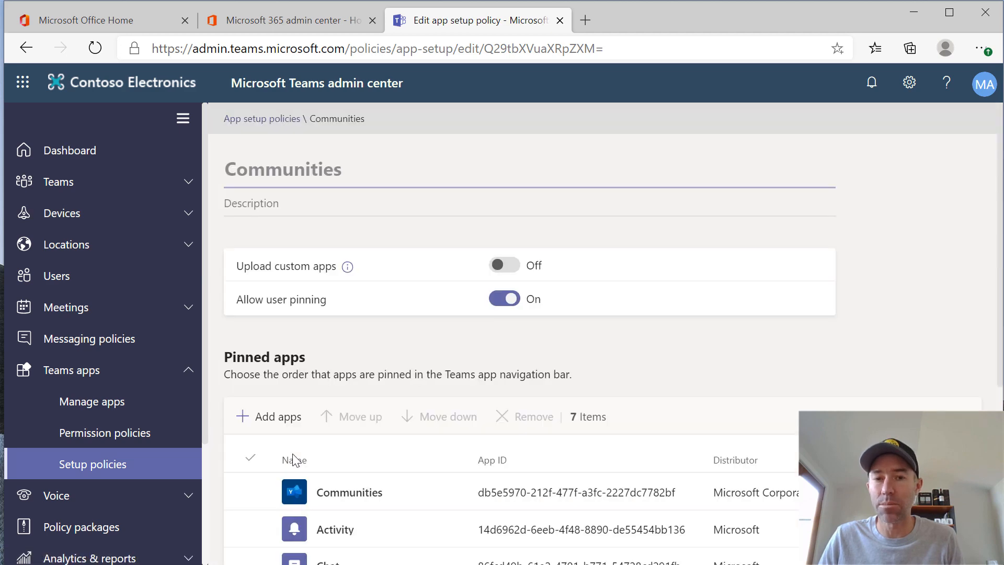
scroll(691, 366, "down", 3)
scroll(690, 374, "down", 1)
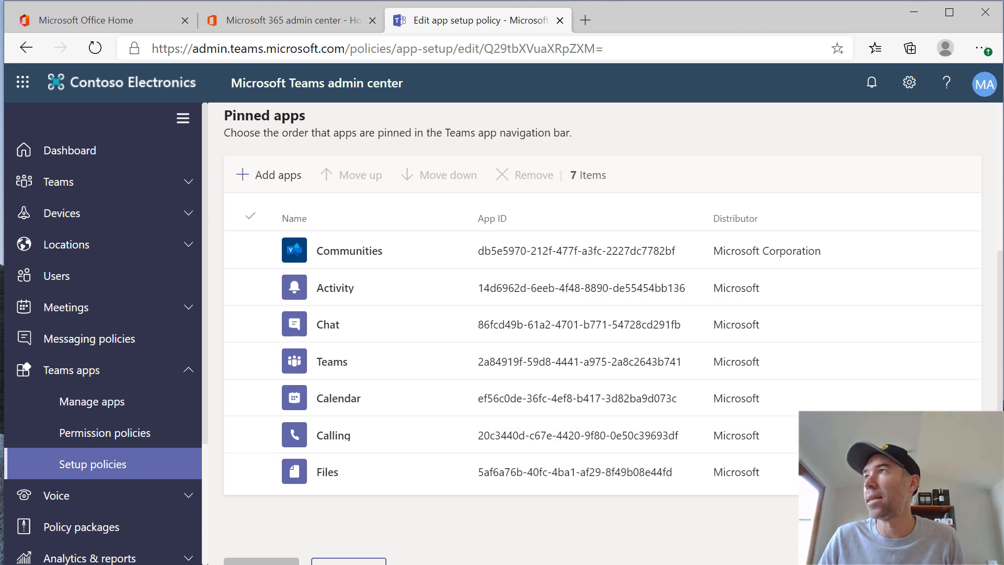
Switch to the other user's Office 365 home window, enlarge it over the admin center and open Teams.
key("alt+Tab")
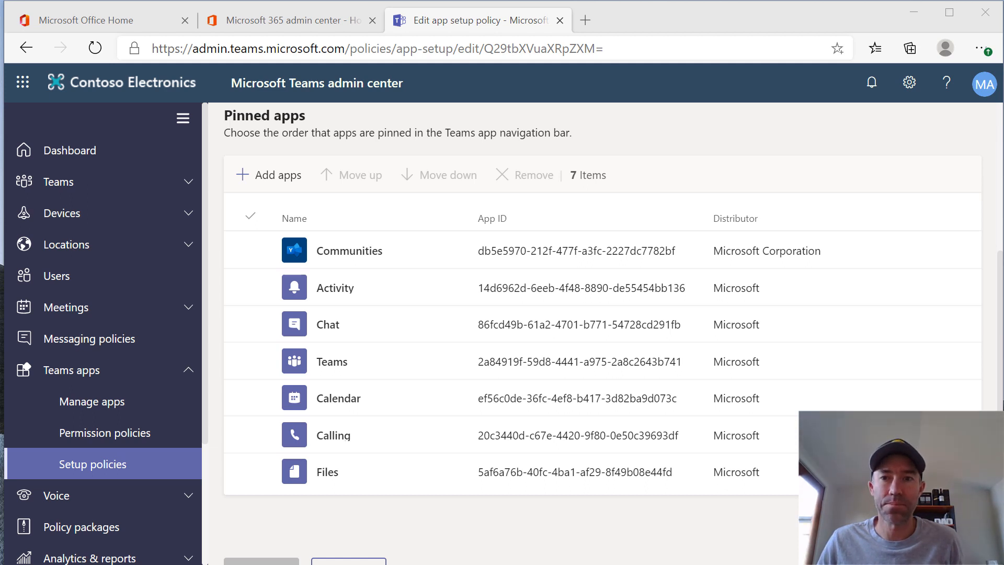
left_click_drag(1003, 31, 211, 20)
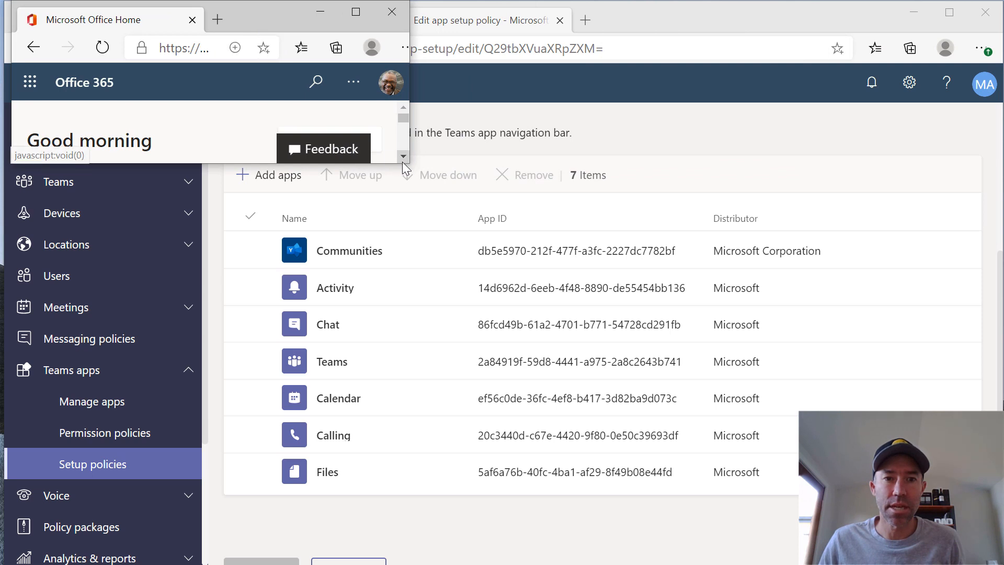
left_click_drag(403, 161, 1002, 564)
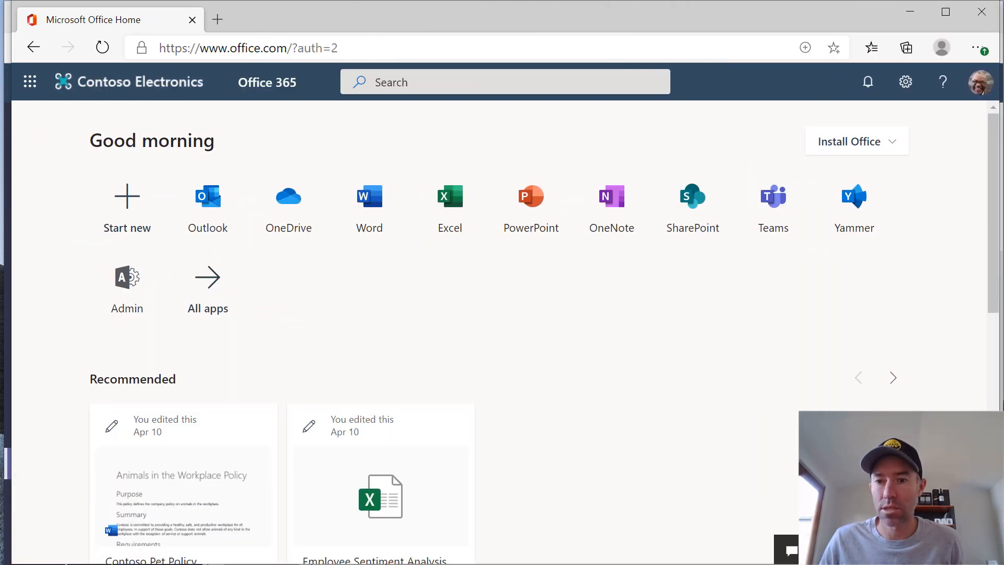
left_click(778, 194)
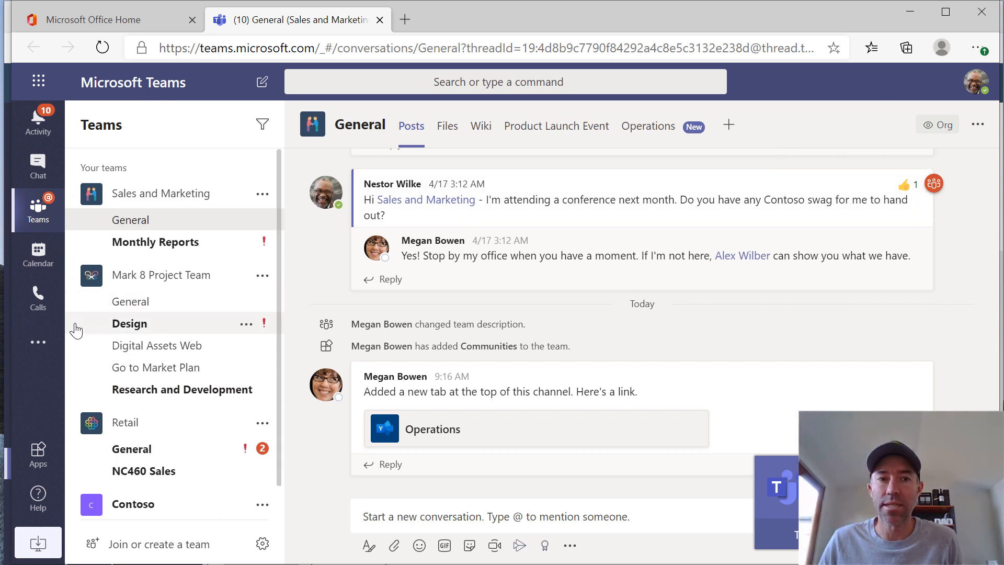
Check for the Communities app among the additional Teams apps and in the maximized window's app bar, and return to the Teams admin center.
left_click(38, 342)
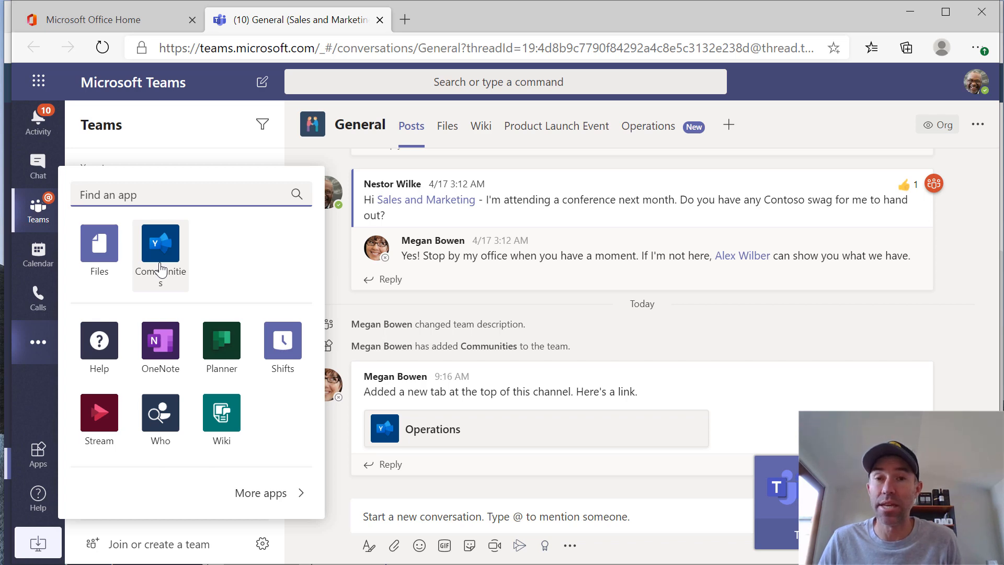
left_click(24, 387)
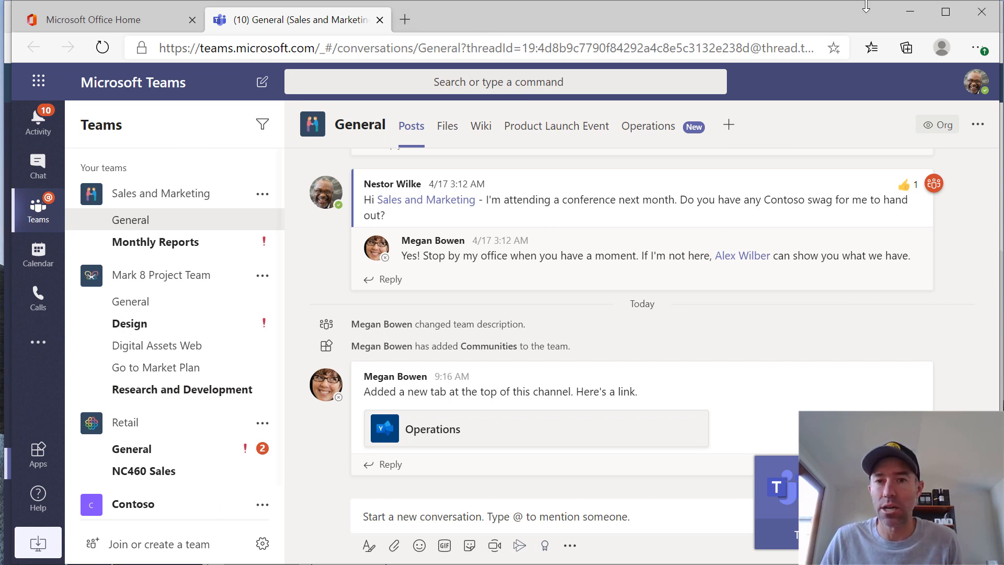
left_click(947, 14)
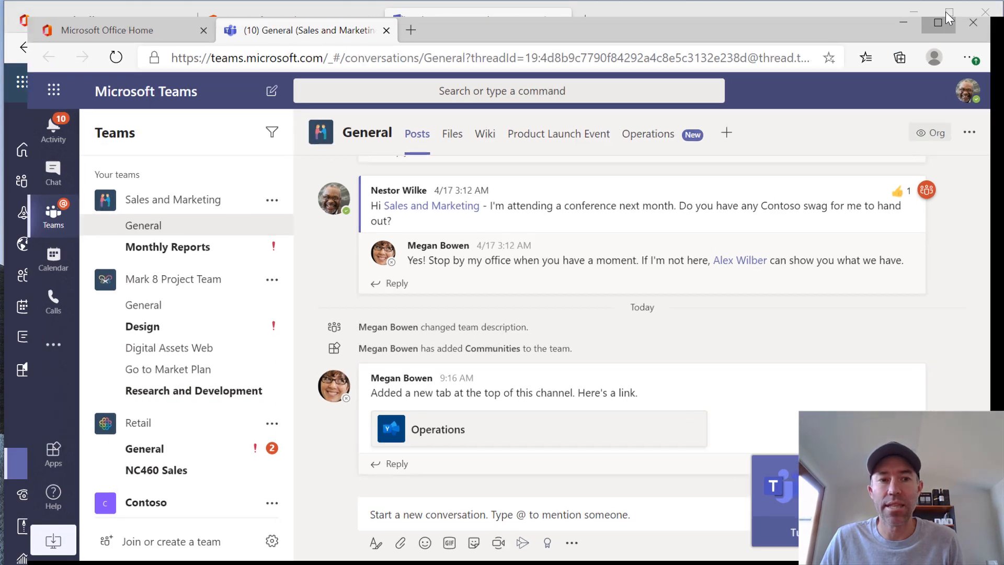
left_click(948, 15)
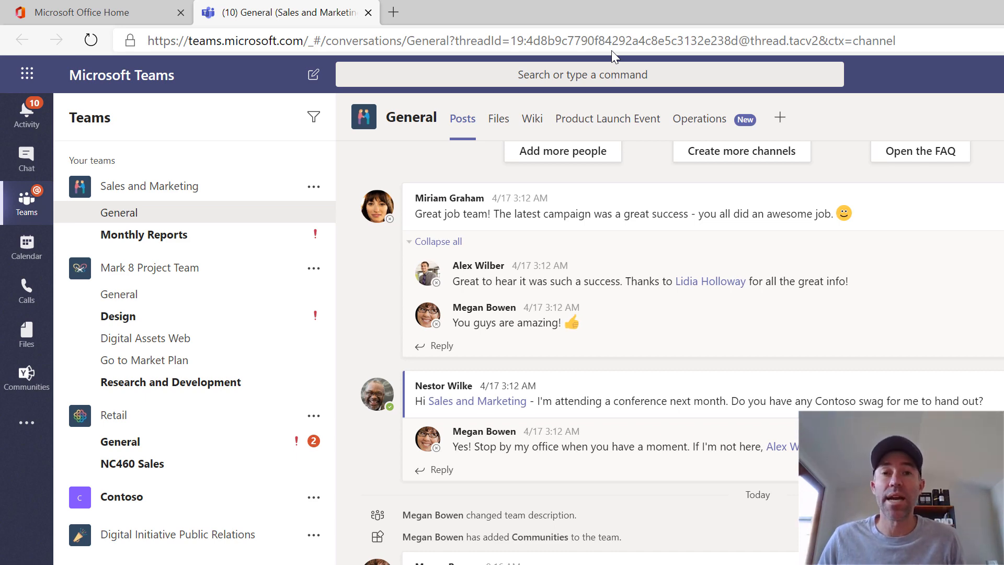
left_click_drag(579, 13, 1003, 136)
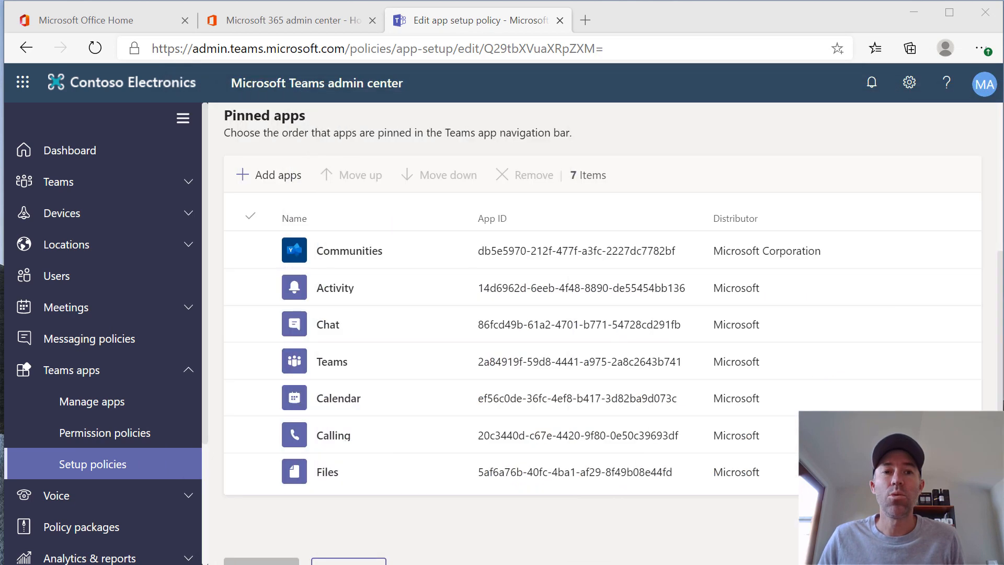
Open the Global (Org-wide default) app setup policy, search for "com" and add Microsoft's Communities app to its pinned apps.
scroll(334, 151, "up", 5)
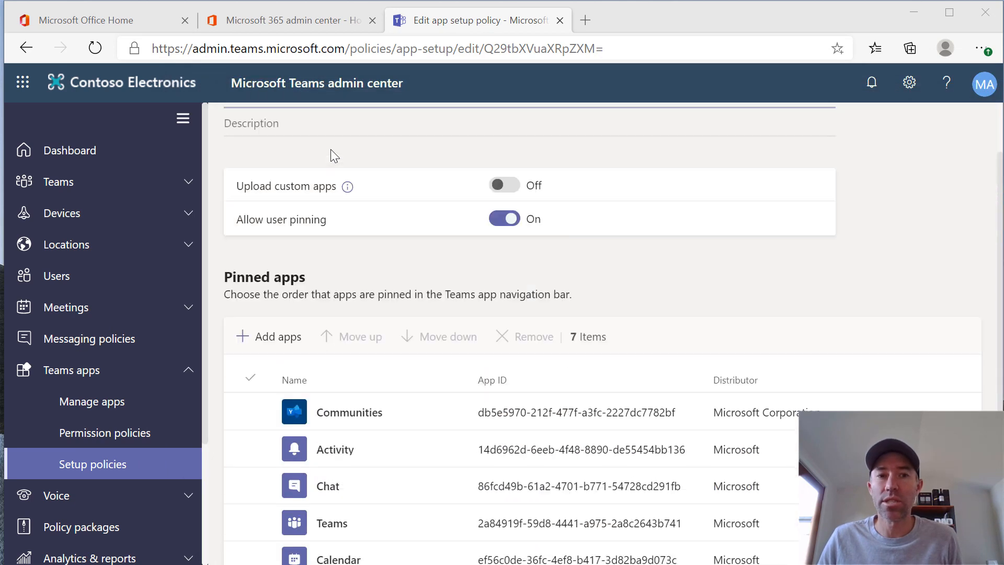
left_click(264, 120)
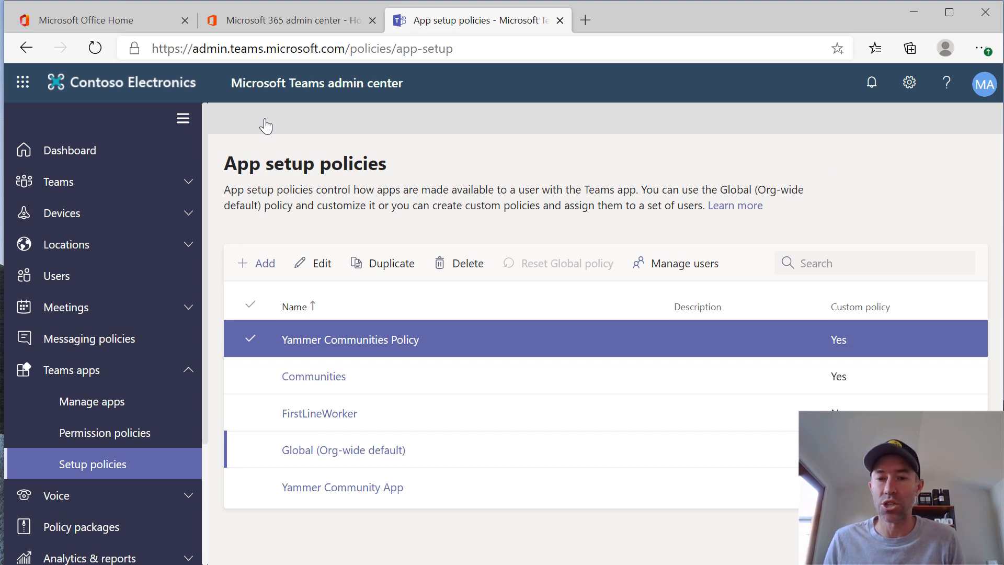
left_click(333, 454)
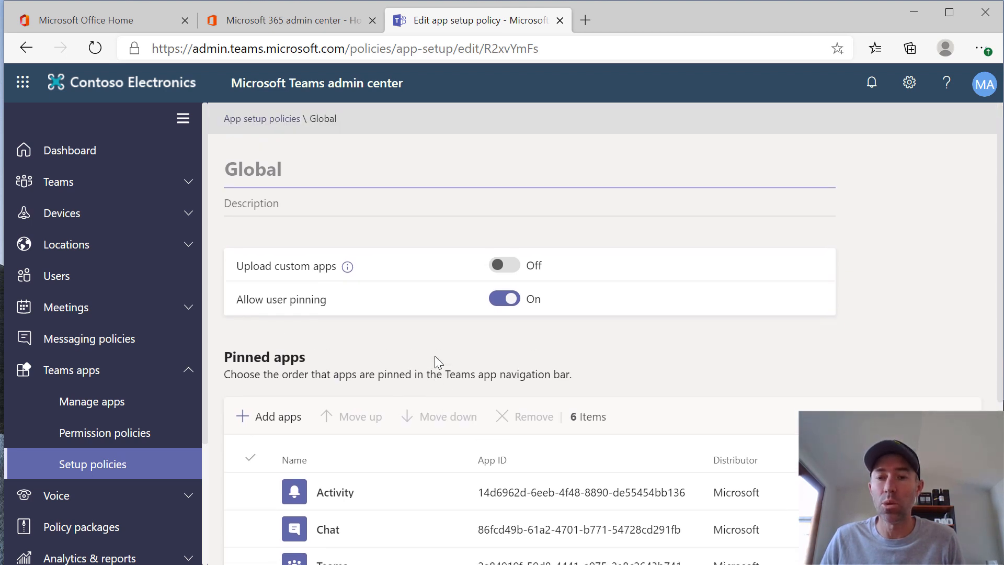
left_click(270, 416)
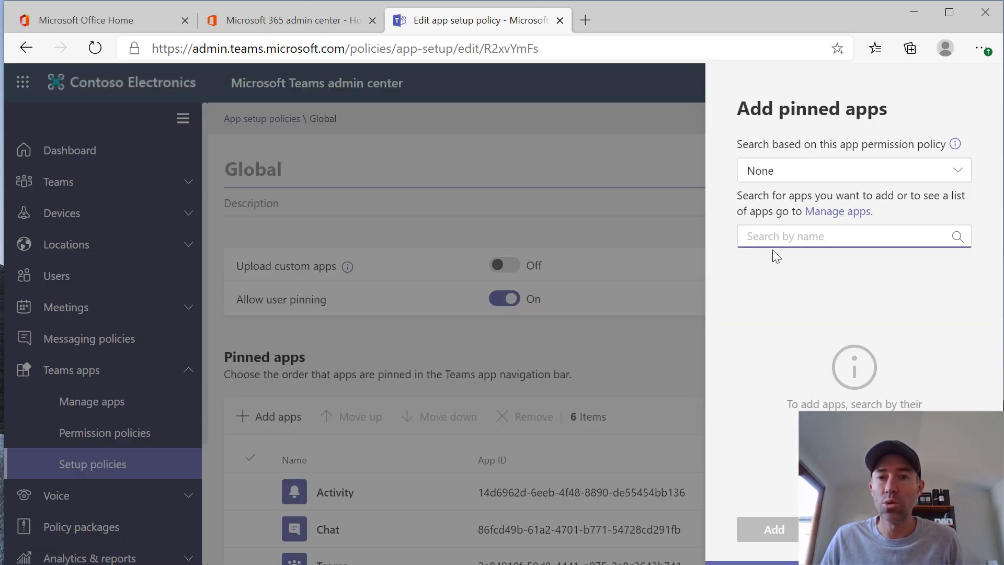
type("com")
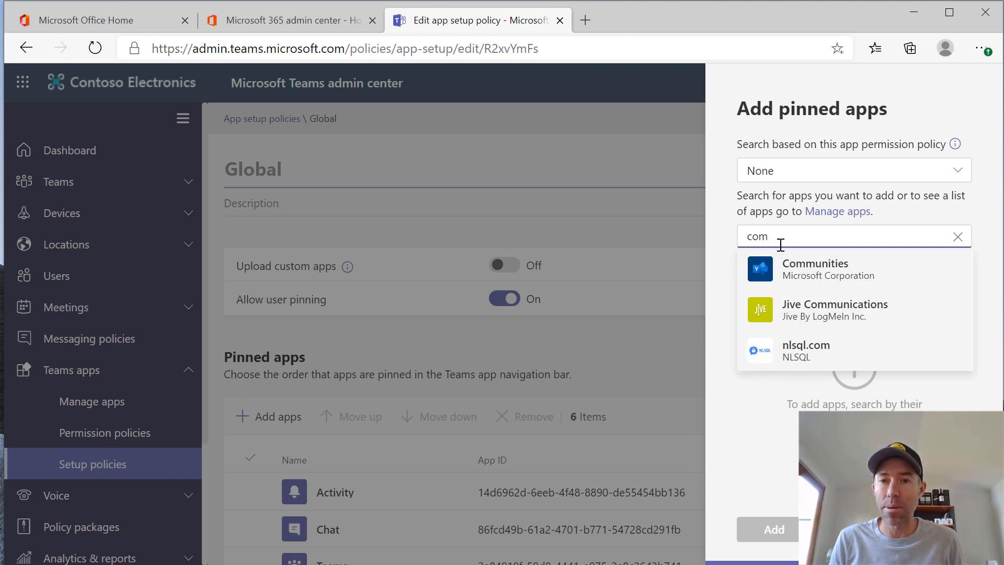
mouse_move(813, 278)
left_click(925, 271)
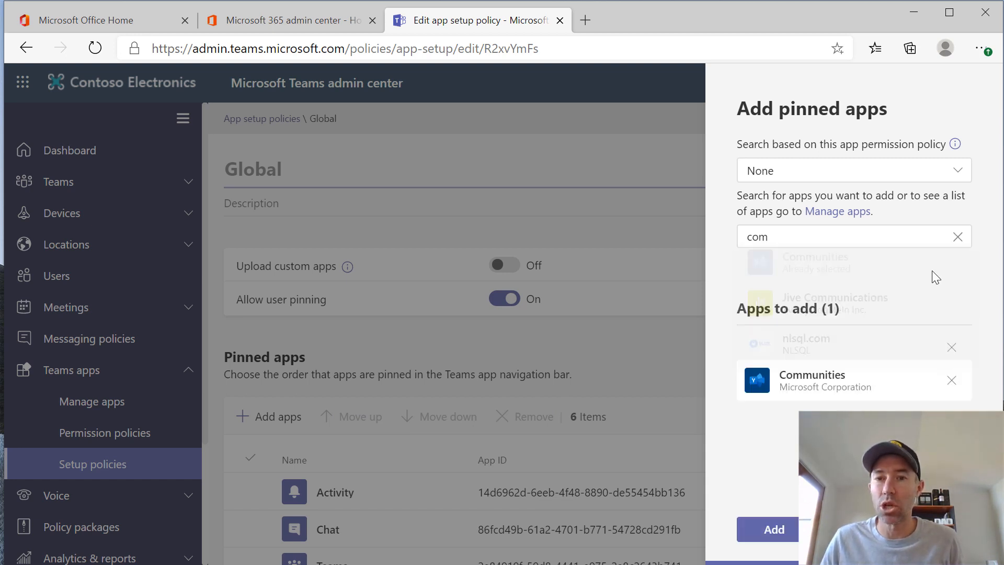
left_click(773, 529)
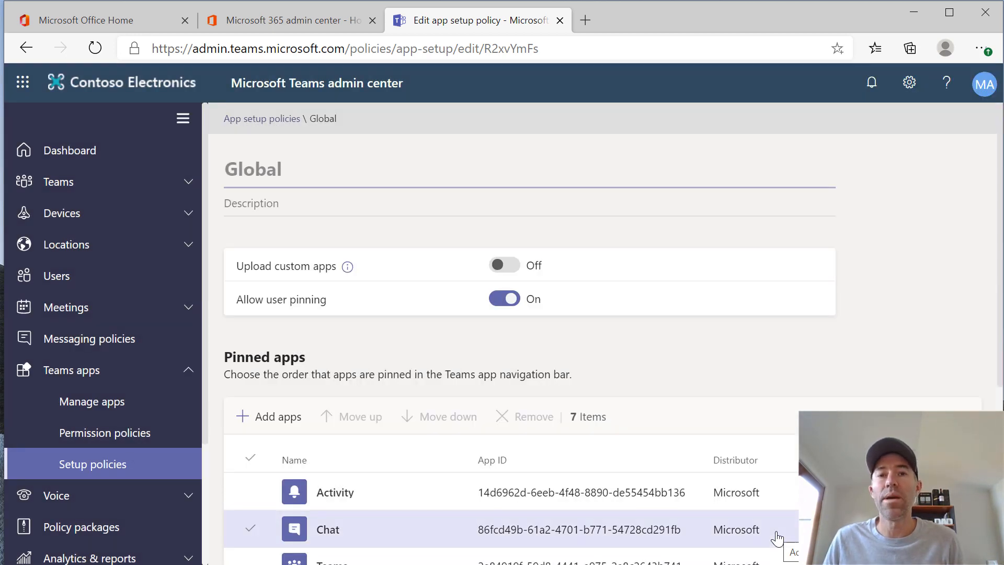